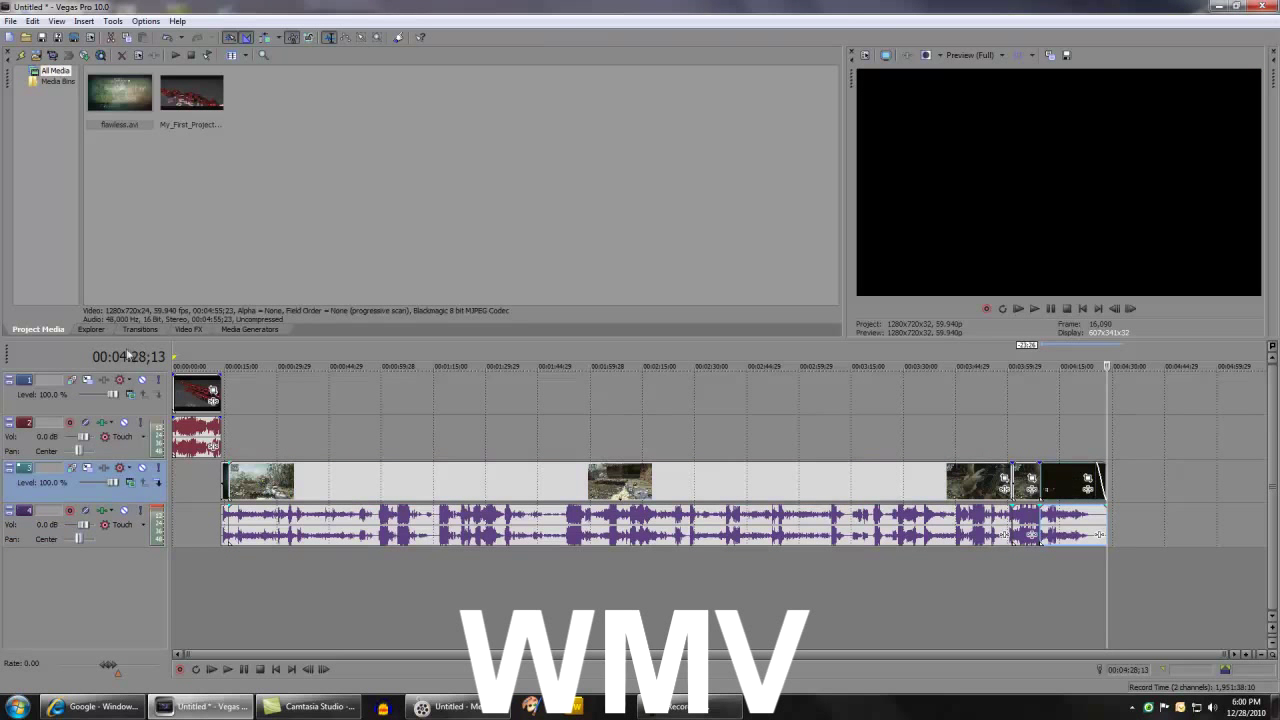
Set the render format to Windows Media Video V11 with a custom 10 M bit rate
left_click(10, 21)
left_click(37, 115)
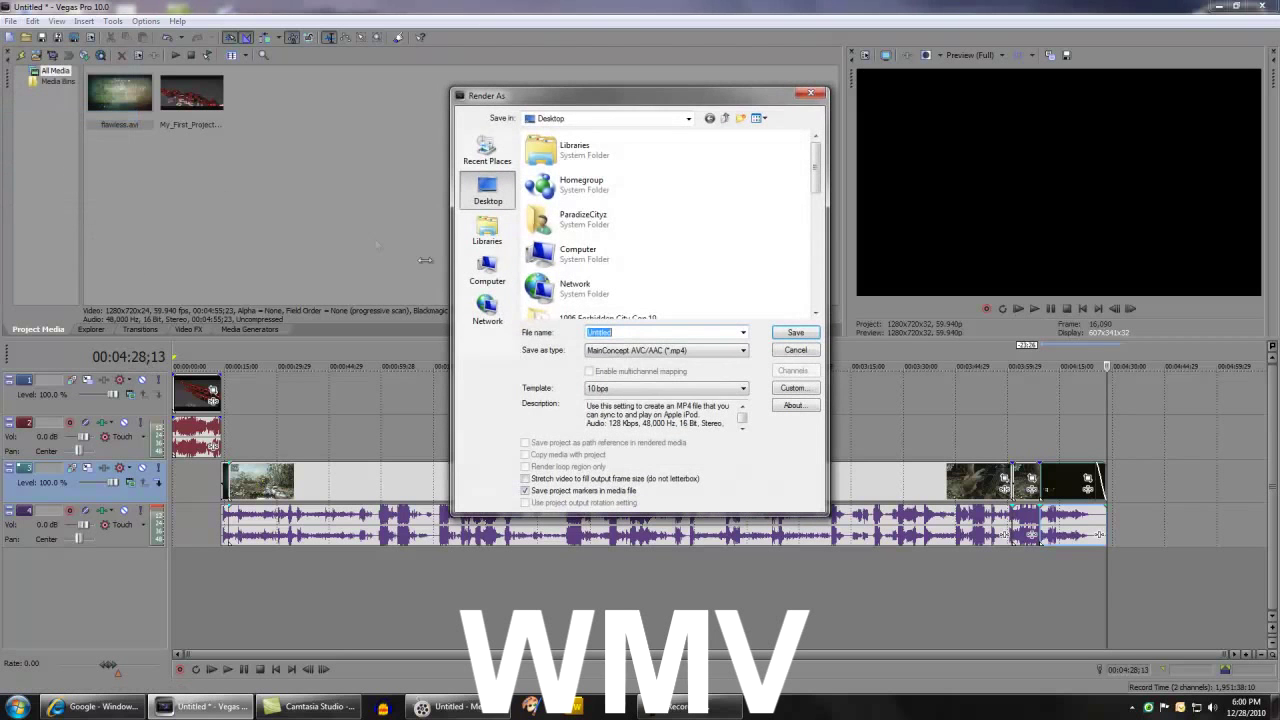
left_click(630, 351)
left_click(641, 544)
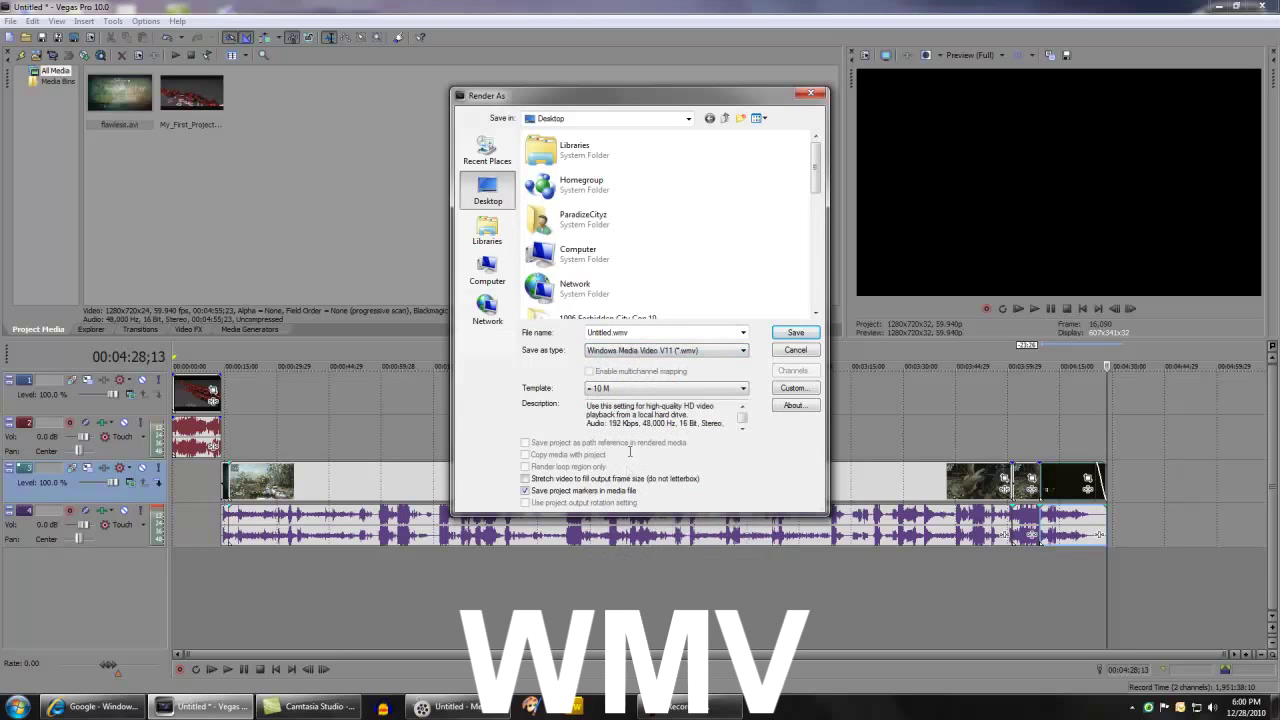
left_click(792, 388)
left_click(594, 456)
left_click(662, 308)
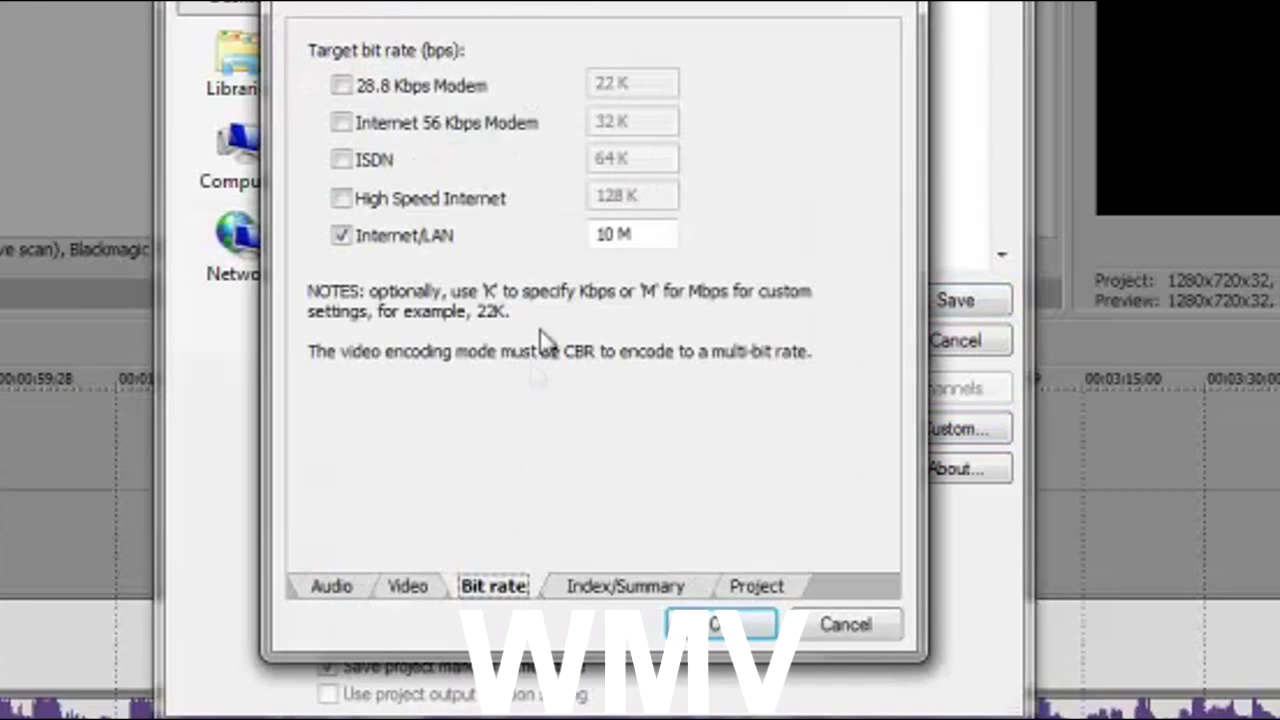
left_click_drag(647, 238, 496, 248)
left_click(742, 622)
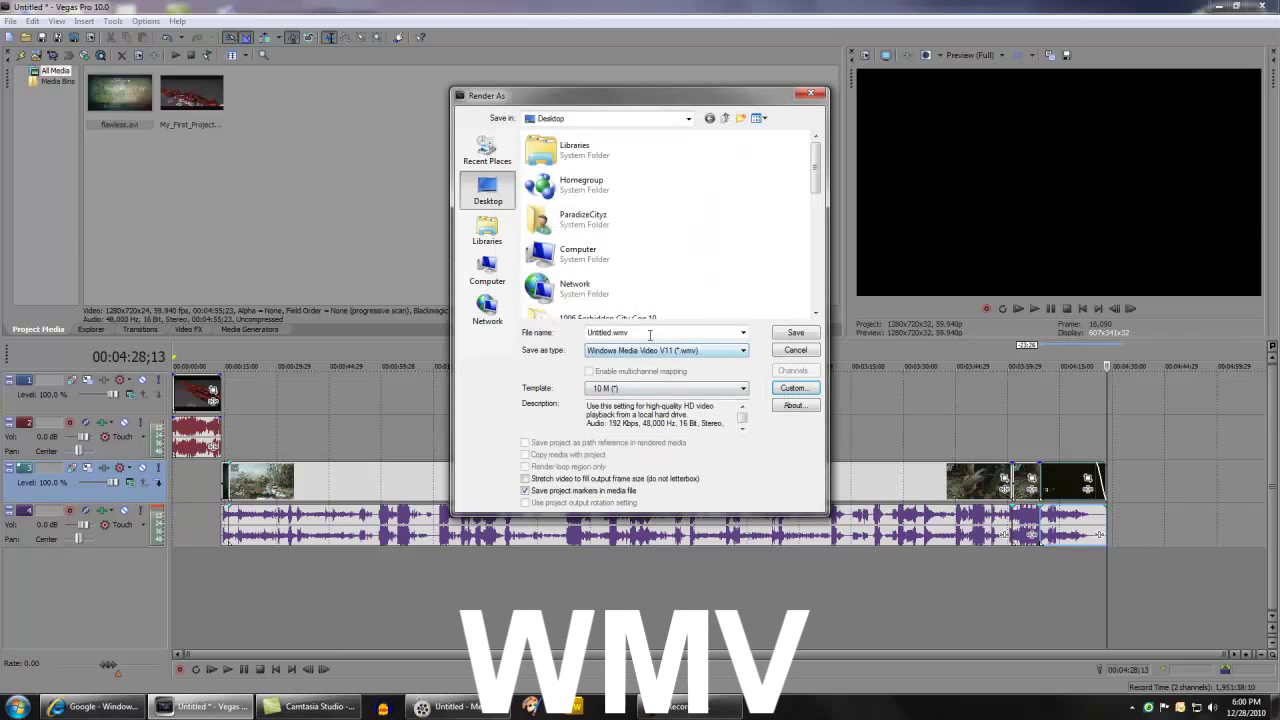
Name the output file WMV and start rendering
left_click(649, 335)
type("WMV")
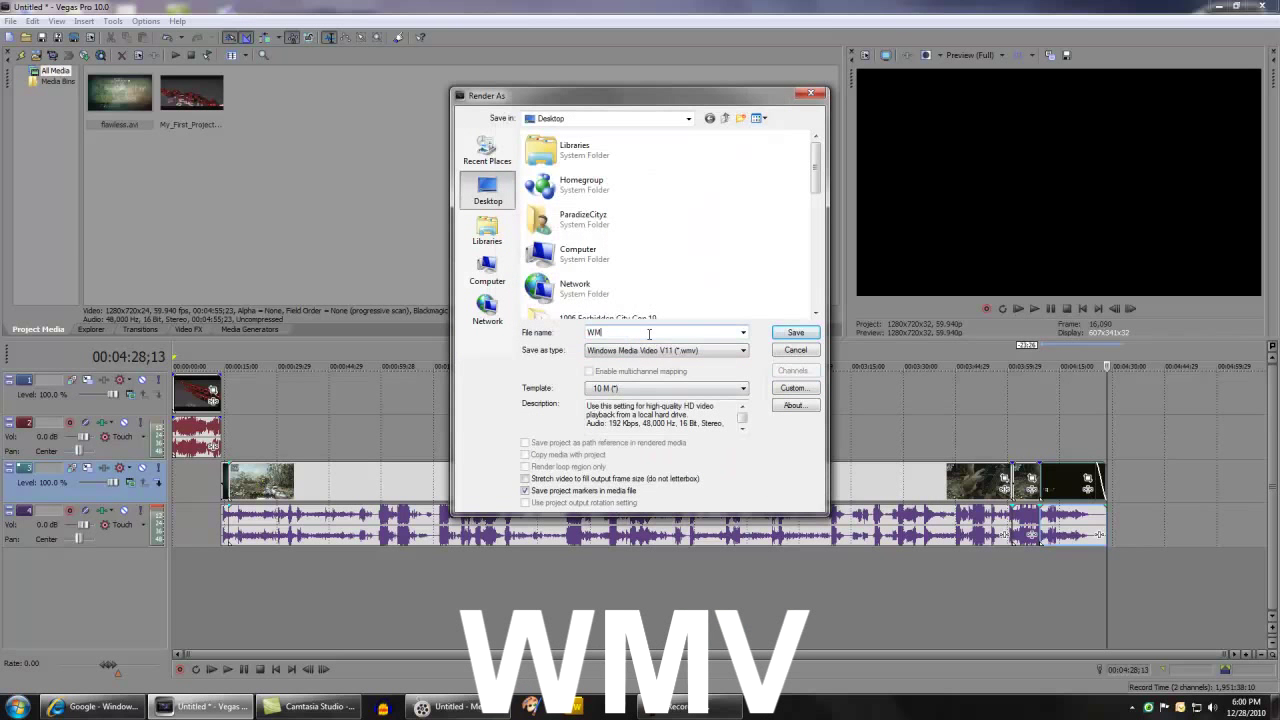
key("Return")
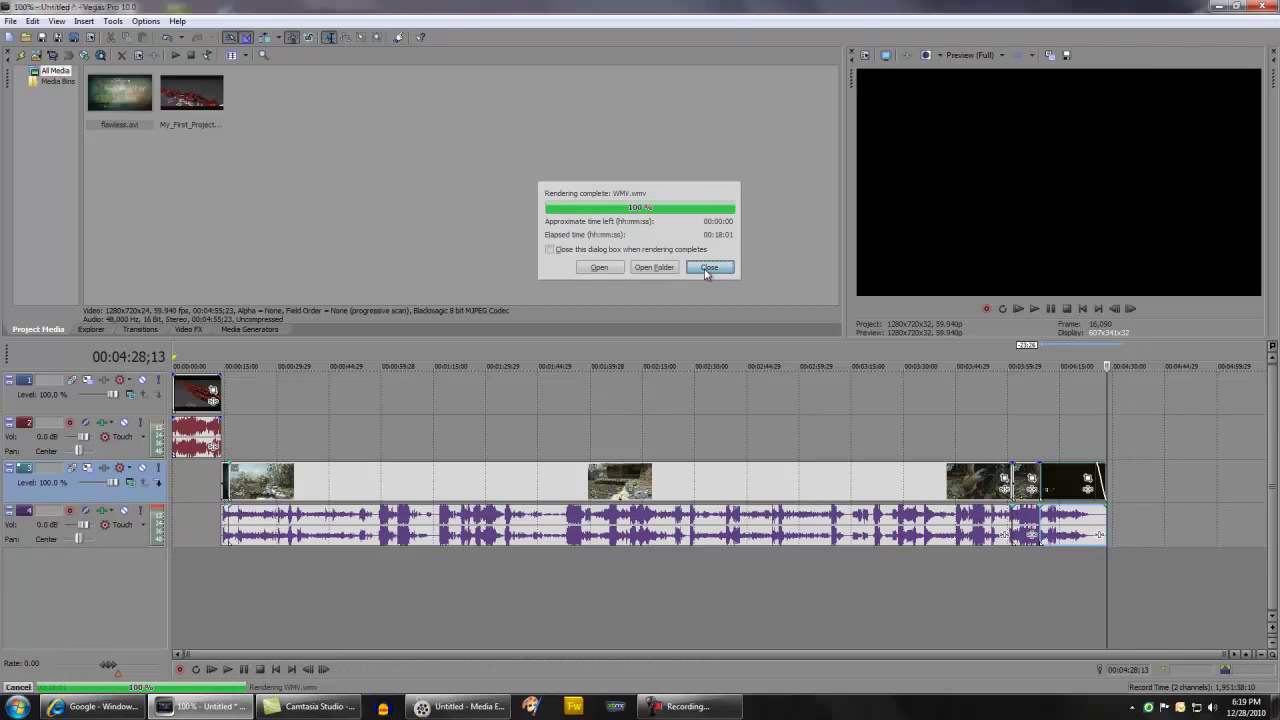
Close the finished render report, preview a mid-clip frame, then return to the project end
left_click(775, 420)
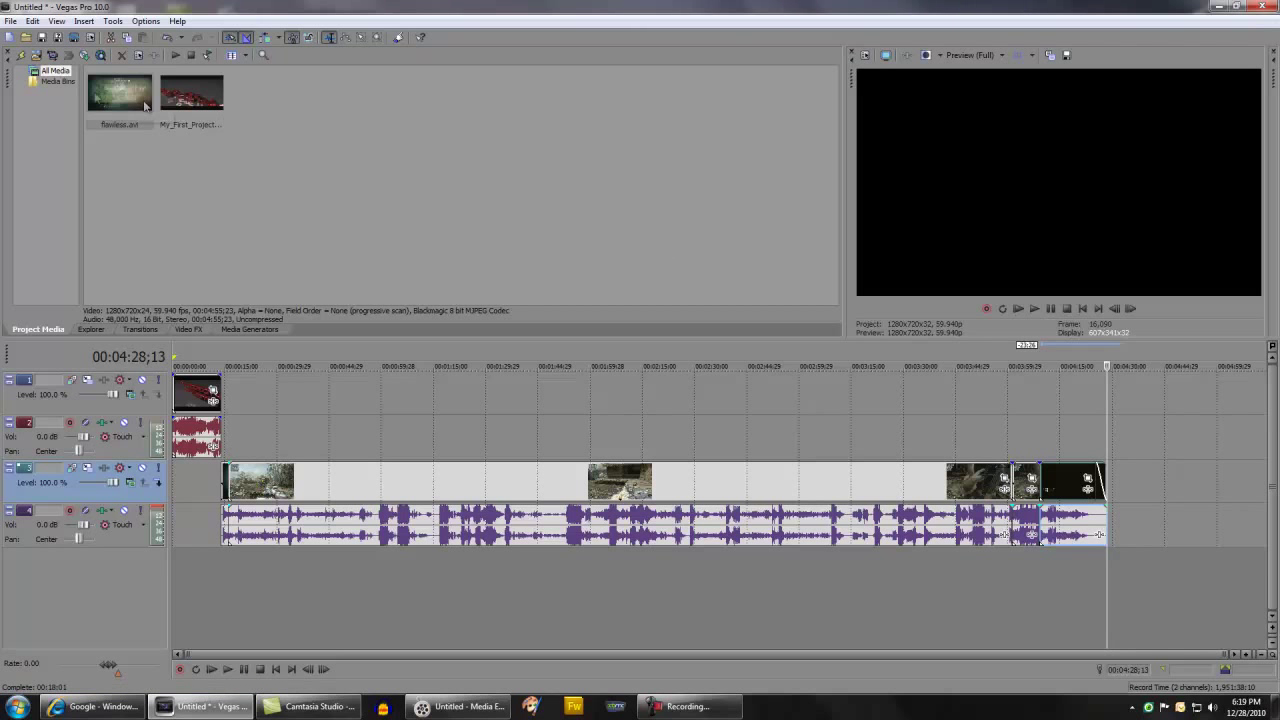
left_click(10, 22)
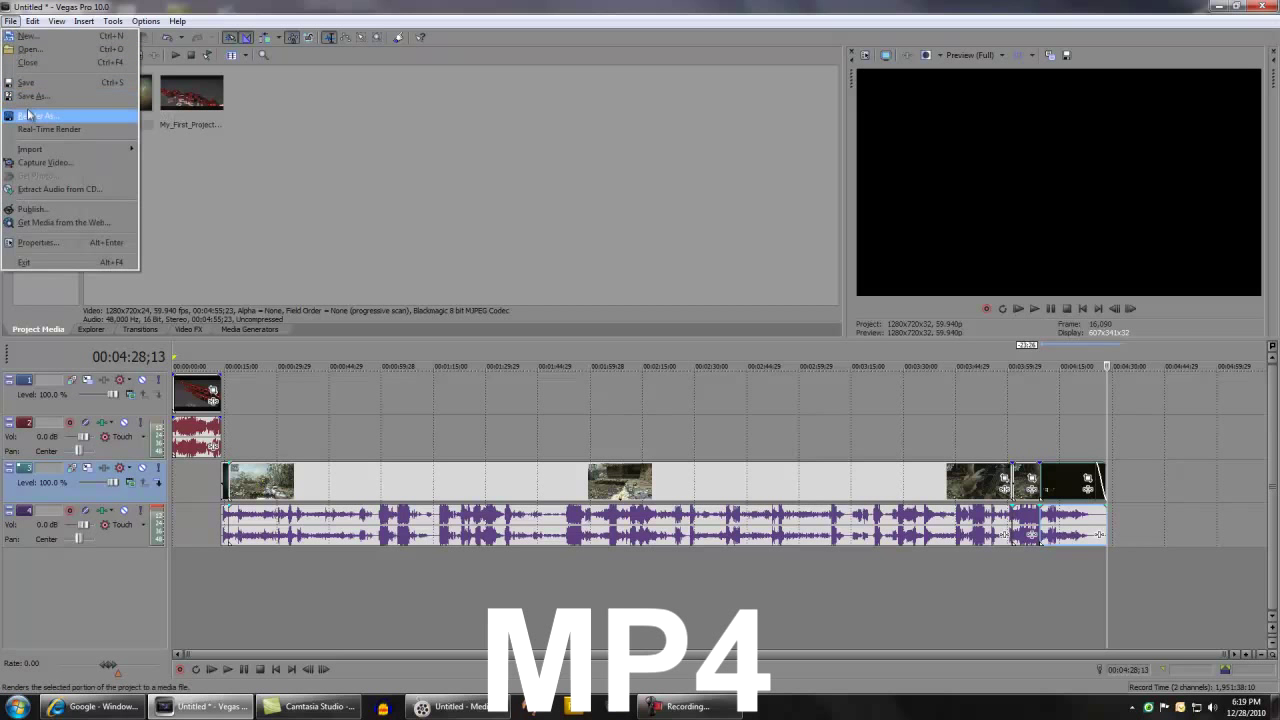
left_click(866, 425)
left_click(866, 425)
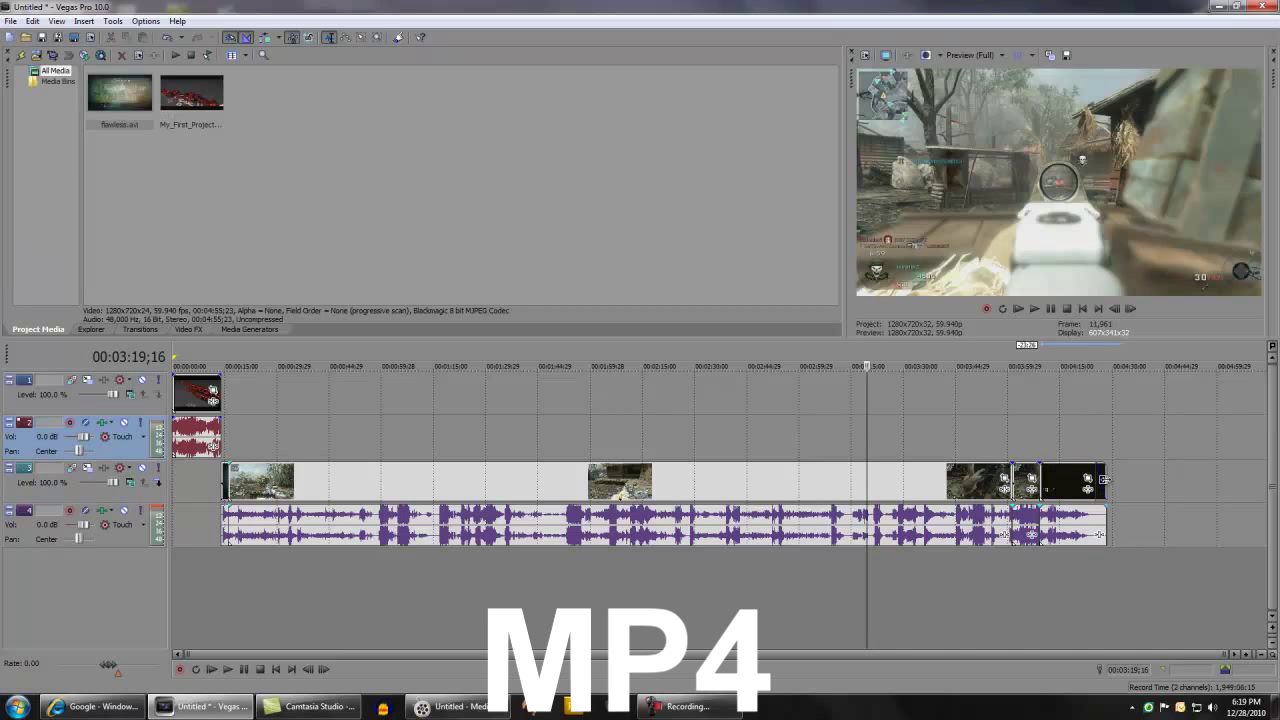
key("End")
Choose MainConcept AVC/AAC MP4 as the render format and confirm its 10,000,000 bps bit rate
left_click(10, 21)
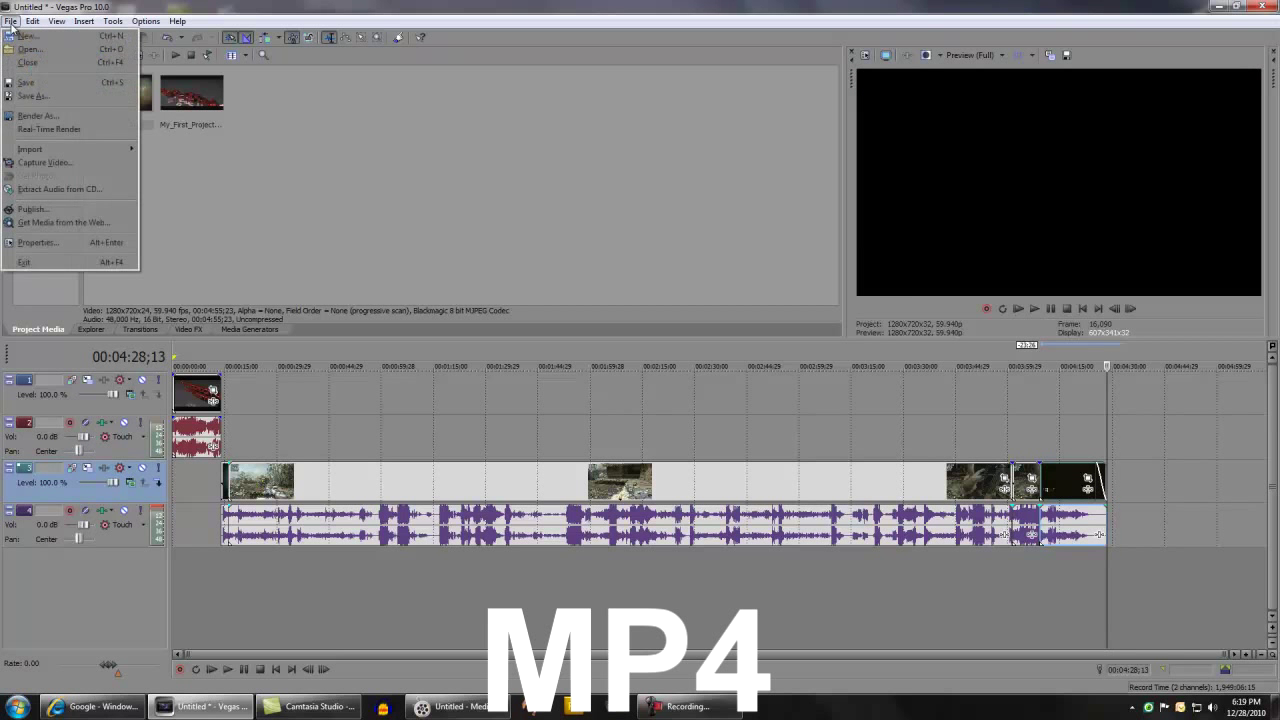
left_click(27, 116)
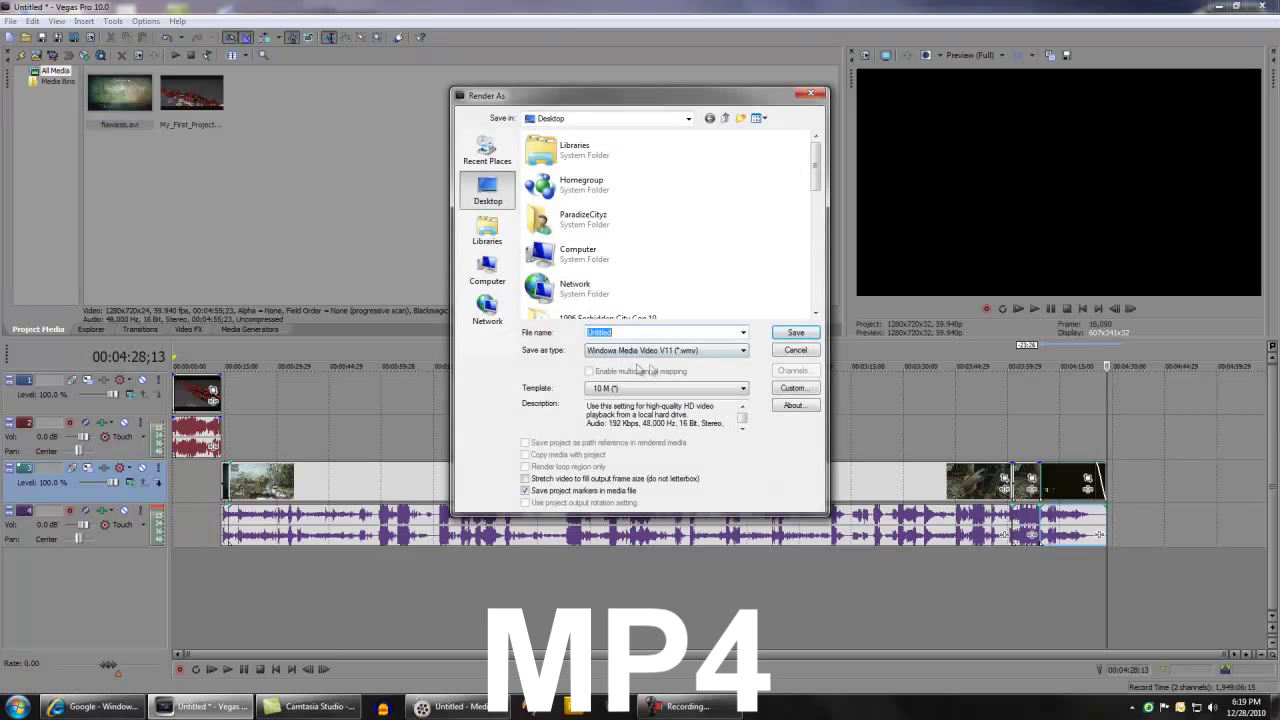
left_click(668, 351)
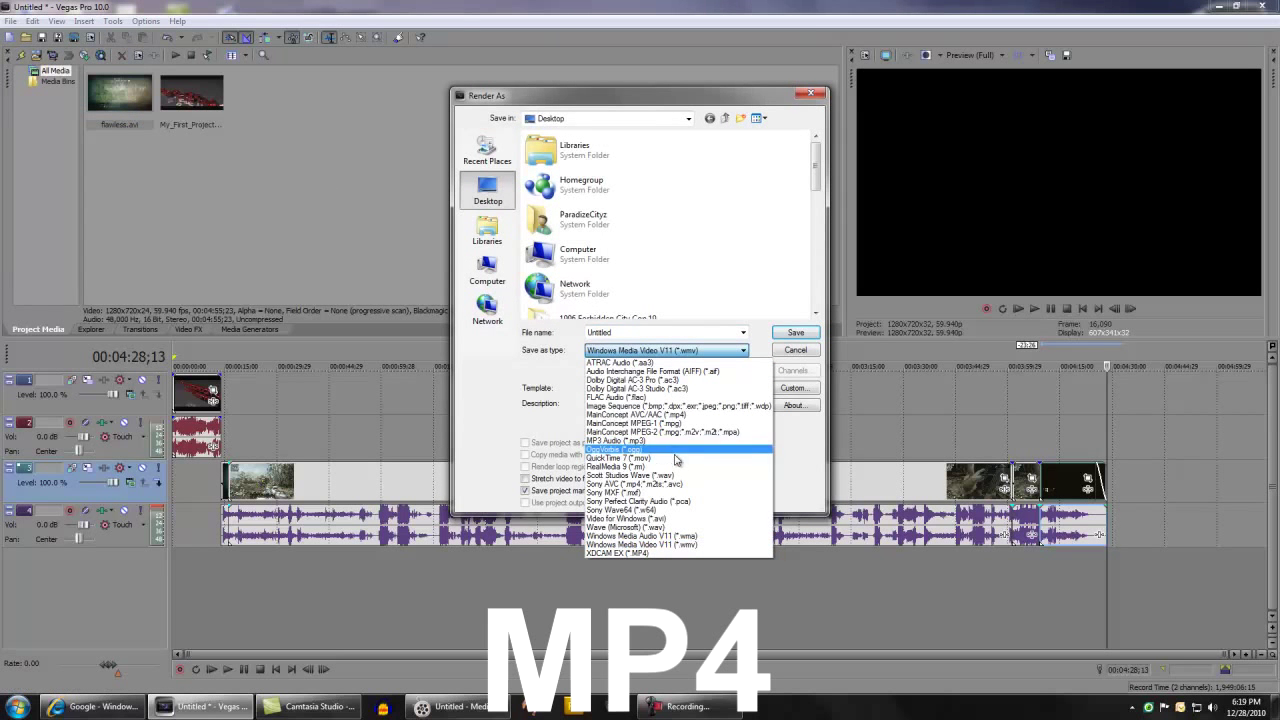
left_click(670, 416)
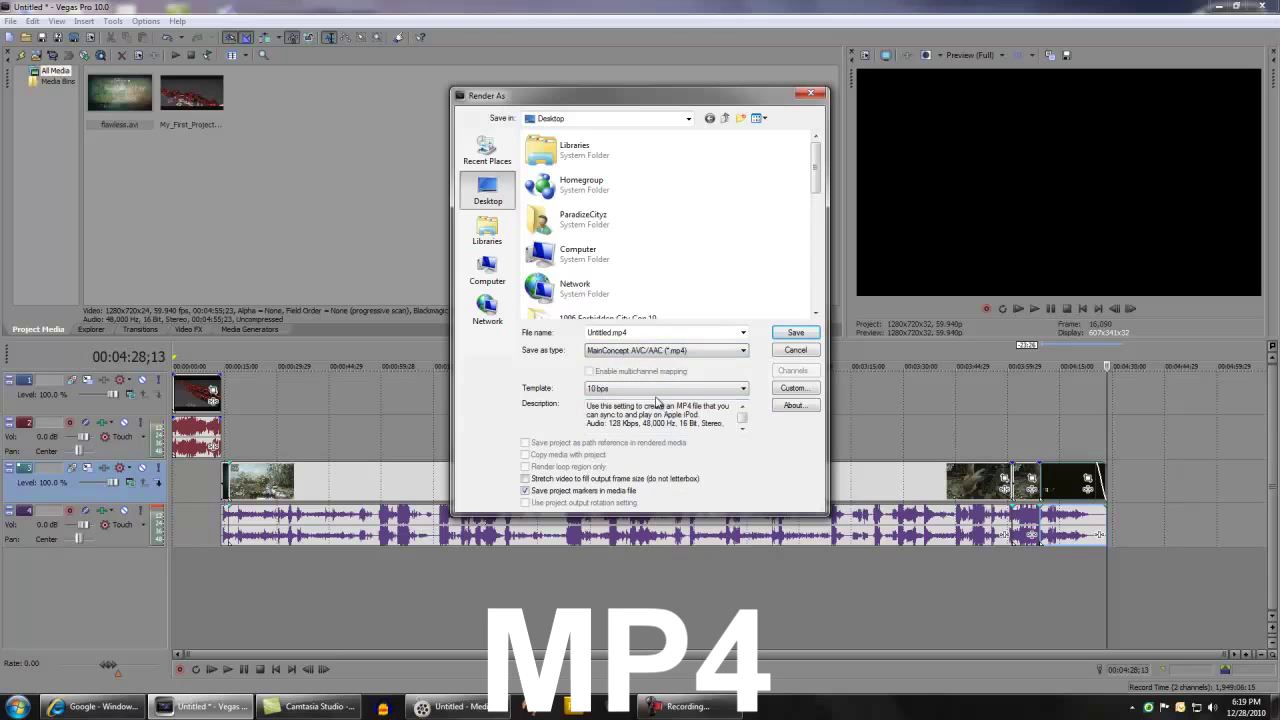
left_click(793, 388)
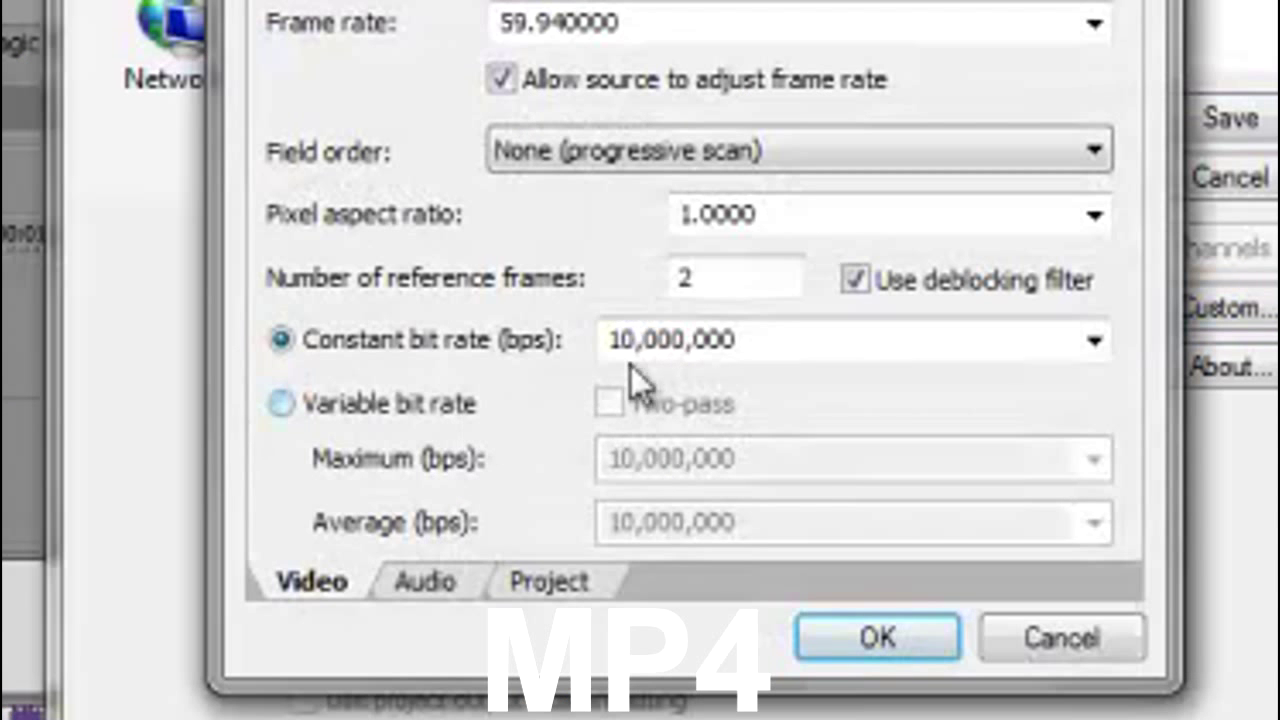
left_click(624, 398)
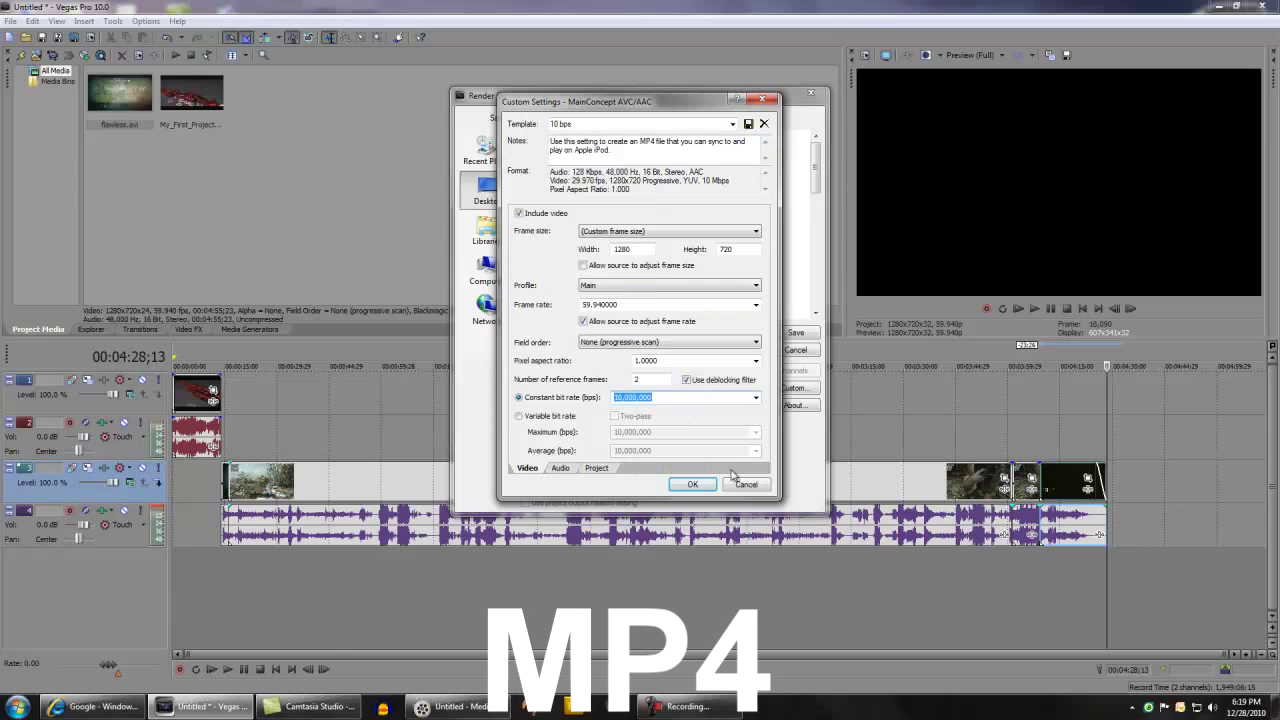
left_click(1062, 638)
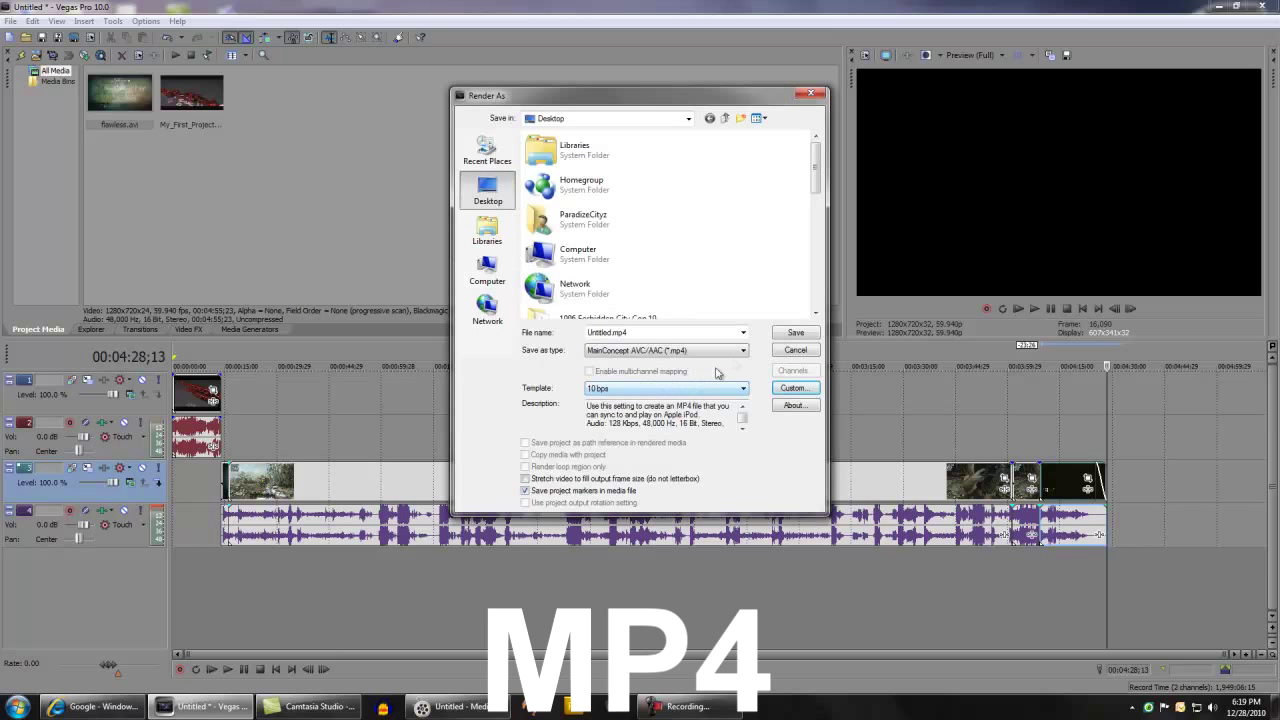
Name the output file Mp4 and start rendering
left_click(714, 331)
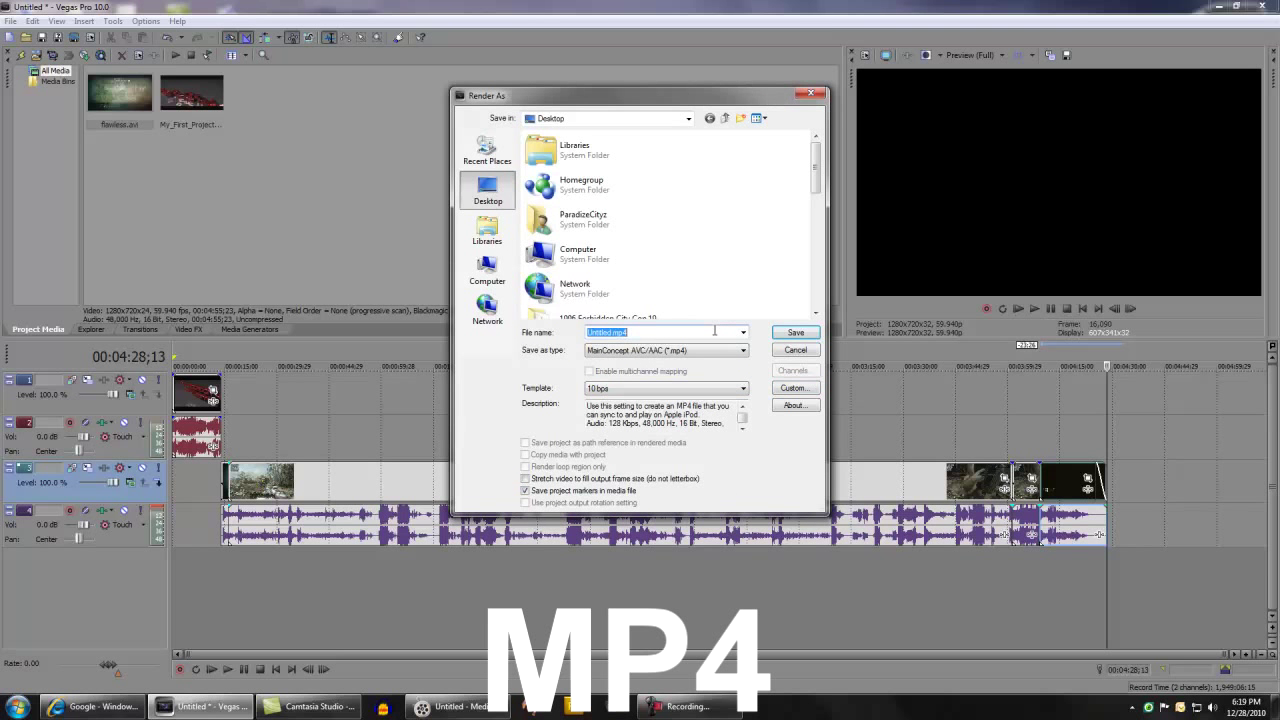
type("Mp4")
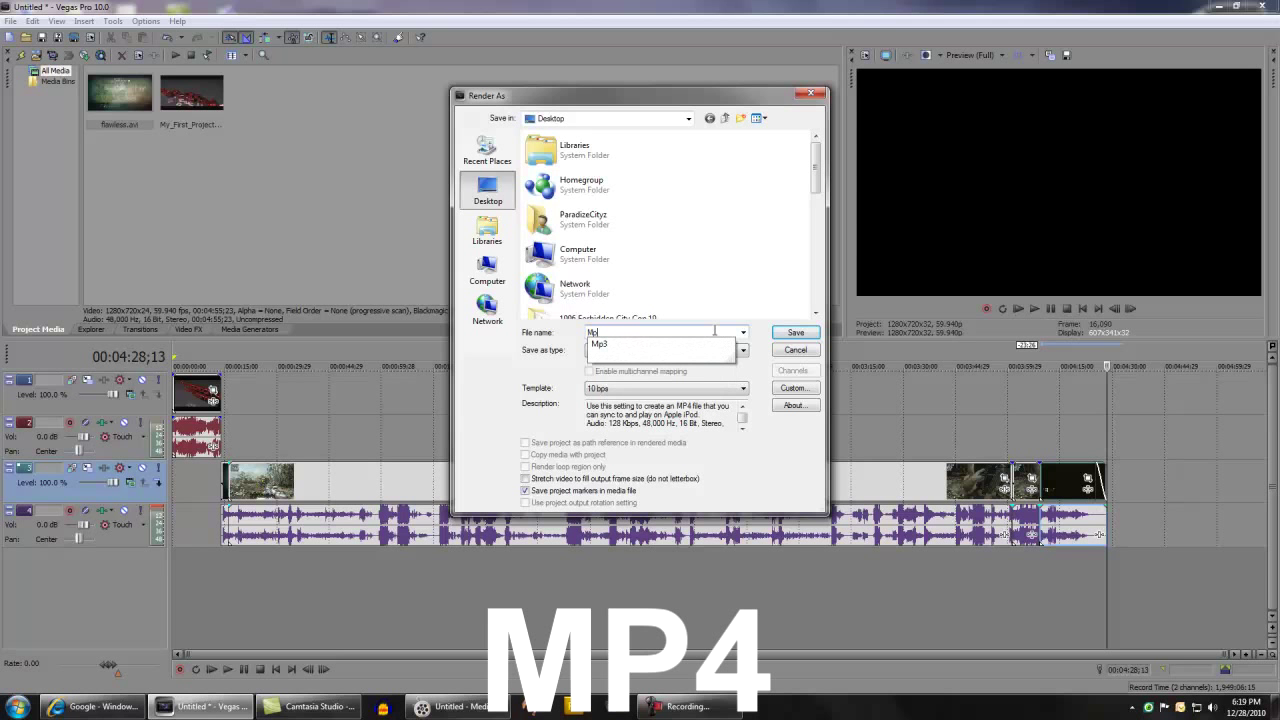
left_click(793, 332)
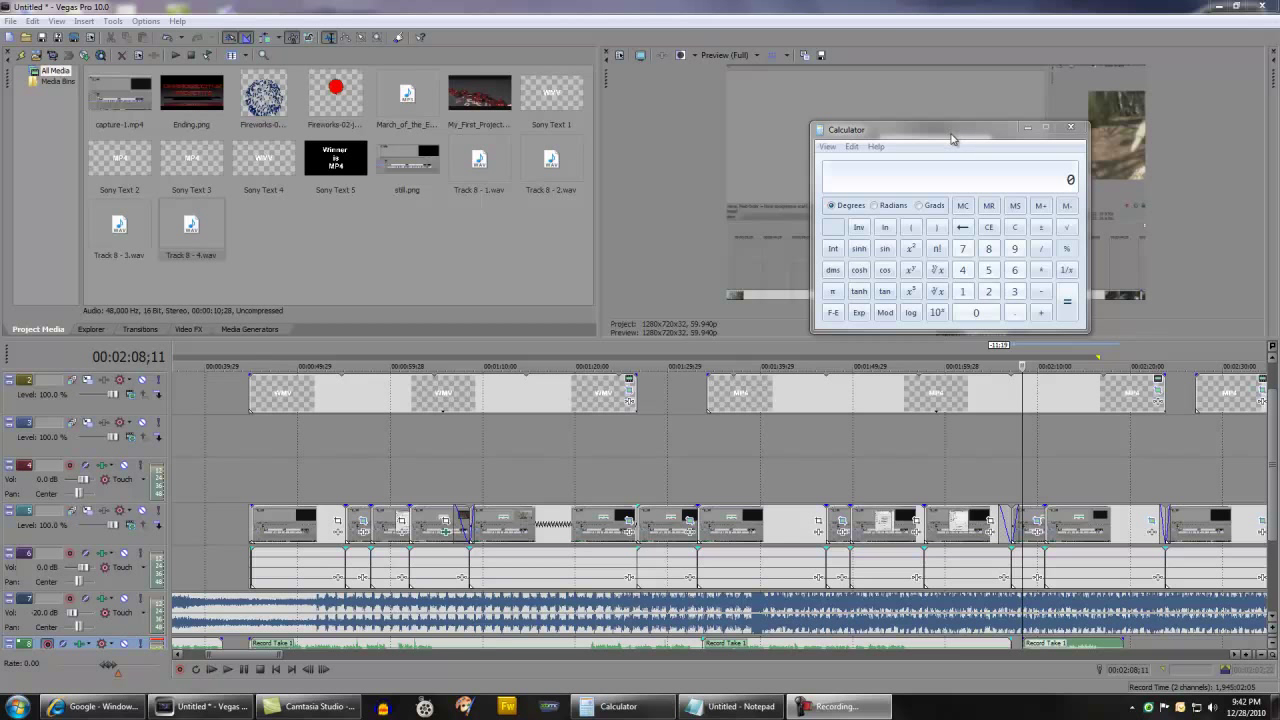
Convert the WMV render time to seconds: 18×60+1 = 1081
left_click(951, 137)
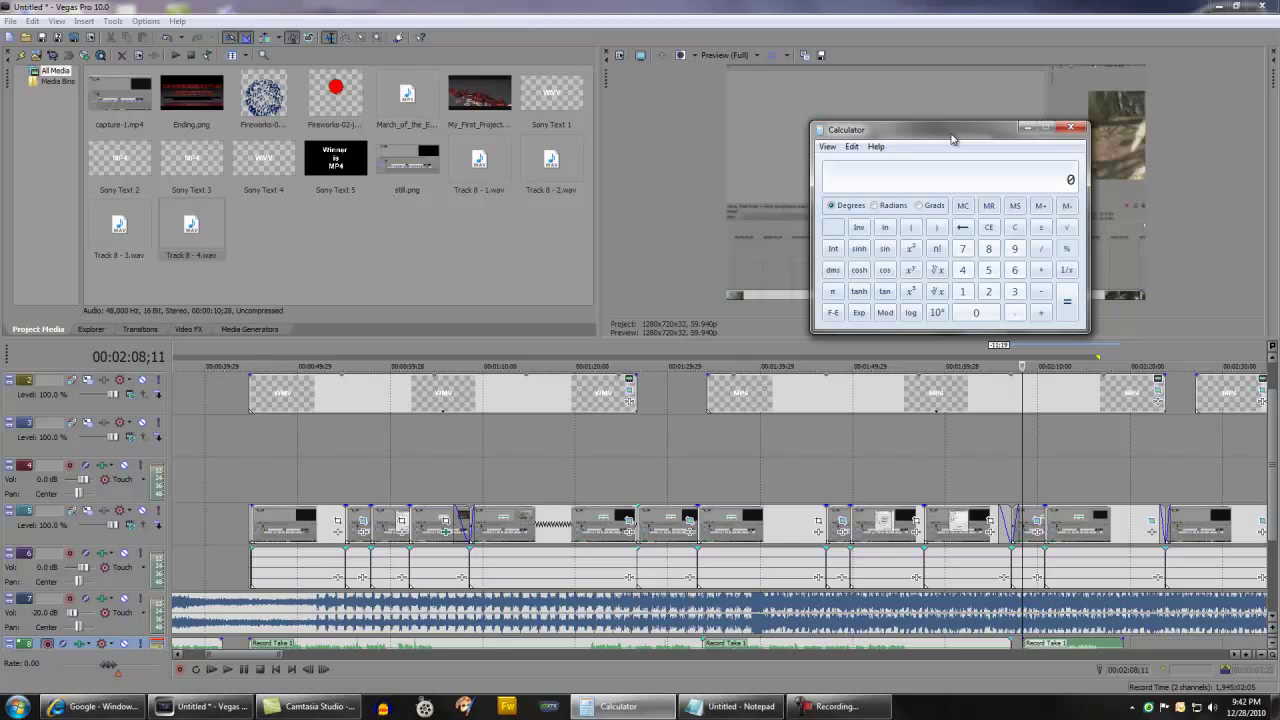
type("1860")
key("Return")
type("+1")
key("Return")
Compute 10×64 = 640, the clip length 4×60+28 = 268, then 1081/268 ≈ 4.03
type("1064")
key("Return")
type("460")
key("Return")
type("+28")
key("Return")
type("1081/268")
key("Return")
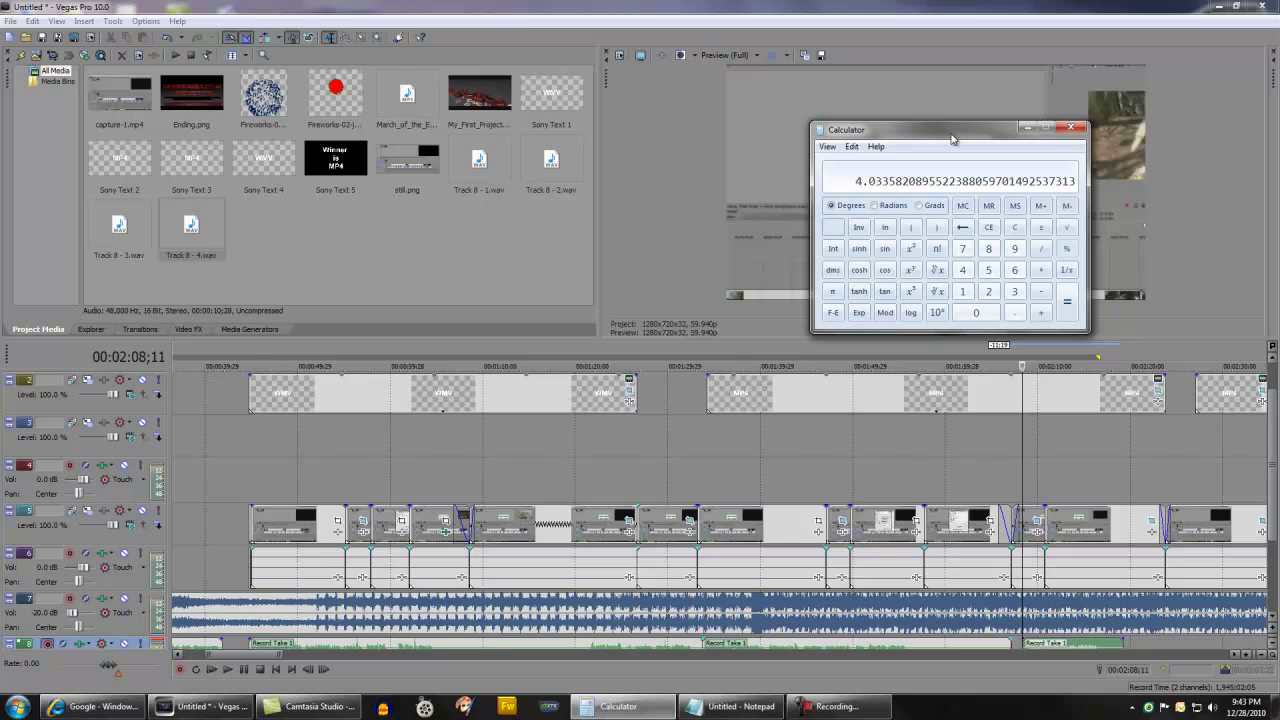
Divide the MP4 render time by the clip length: 640/268 ≈ 2.39
type("640")
key("slash")
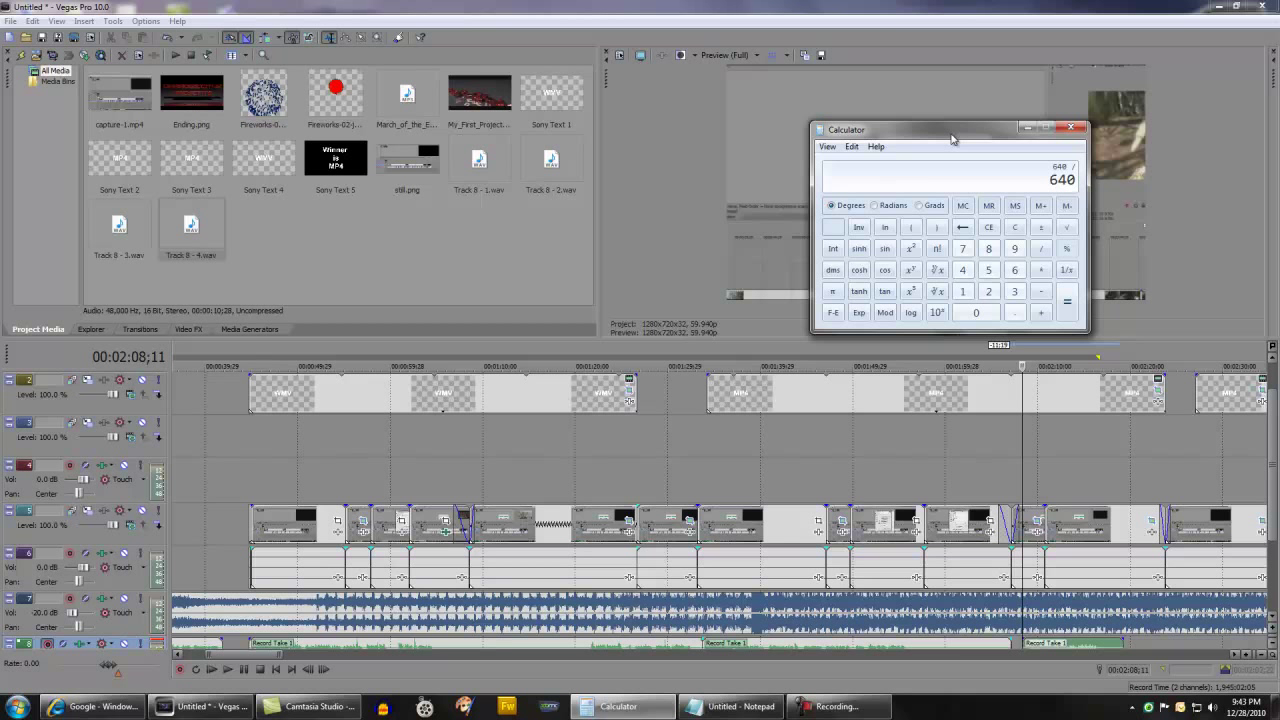
type("268")
key("Return")
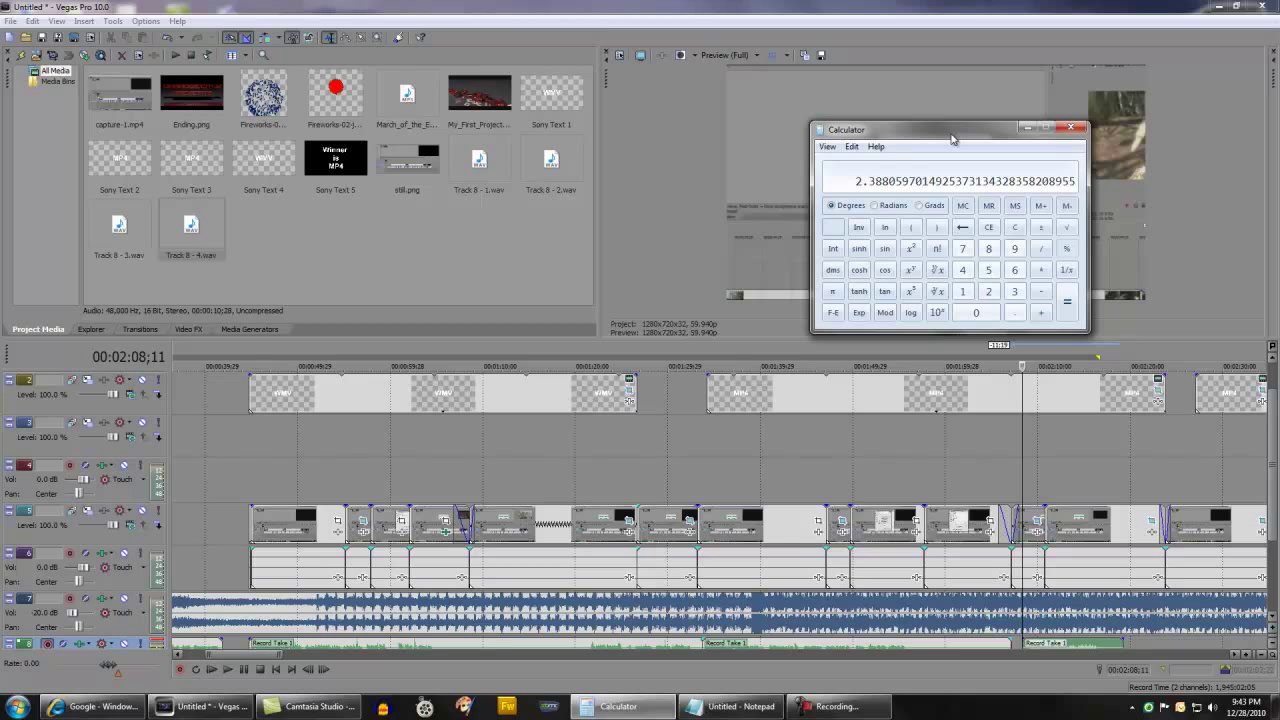
Scale the ratios to a 20-minute clip: 20×4 = 80 and 20×2.4 = 48
type("20")
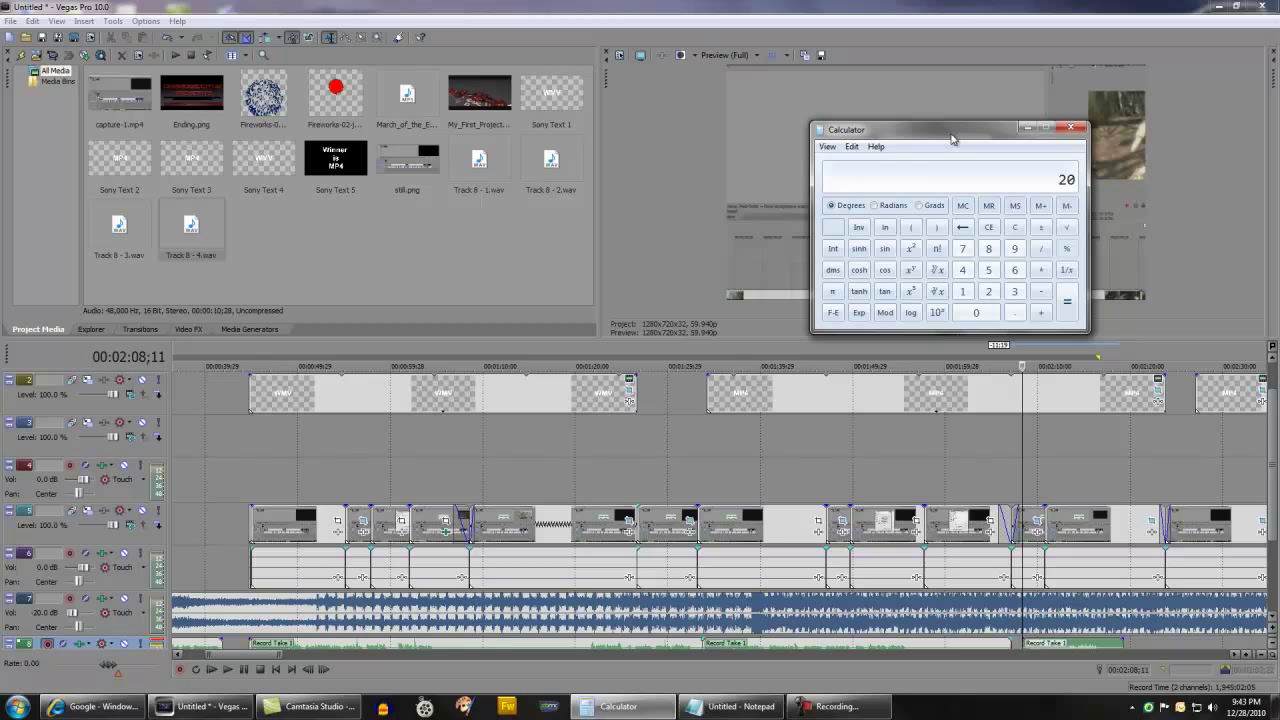
type("*4=")
type("20")
key("asterisk")
type("2.4")
key("Return")
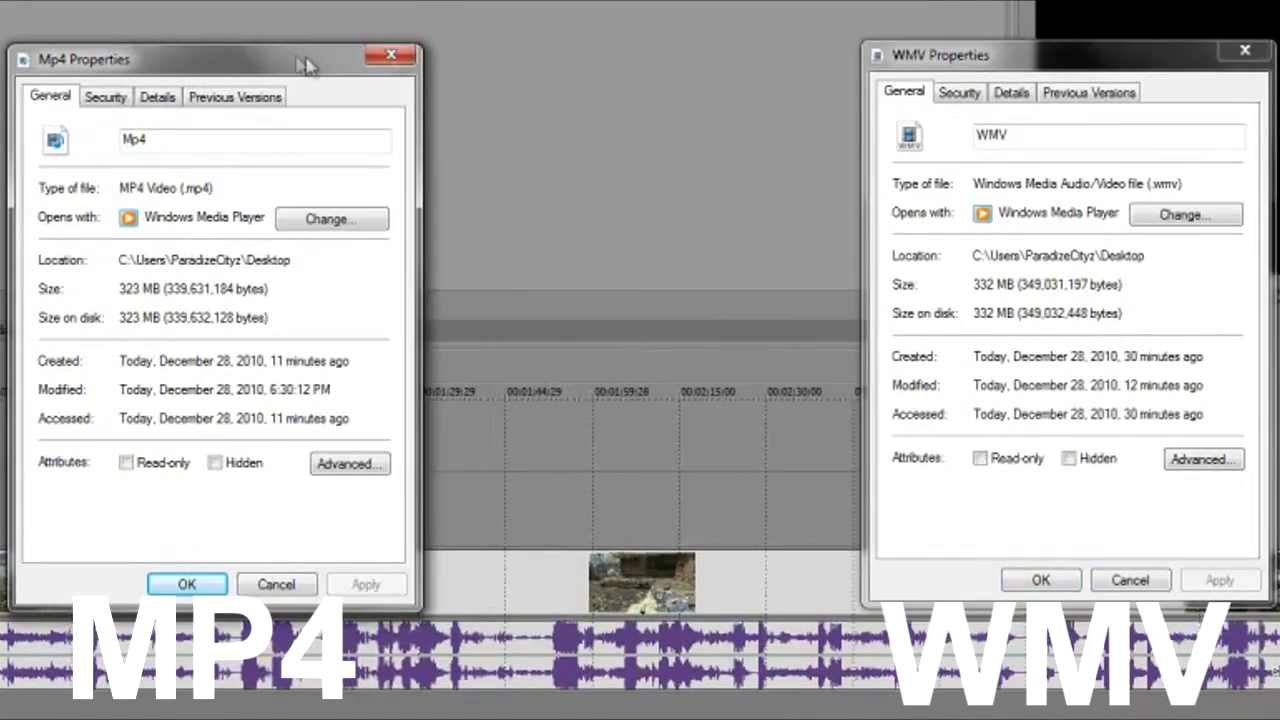
Place the WMV properties (332 MB) beside the Mp4 properties (323 MB) for comparison
left_click_drag(932, 60, 932, 68)
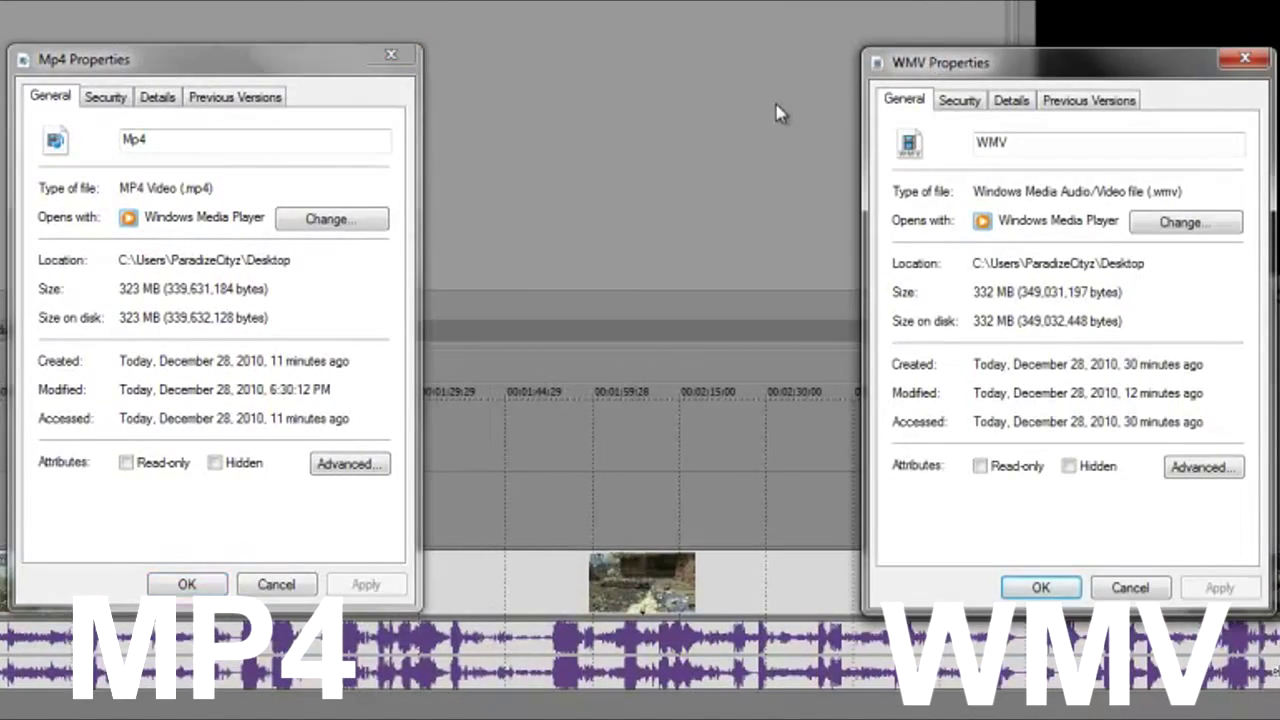